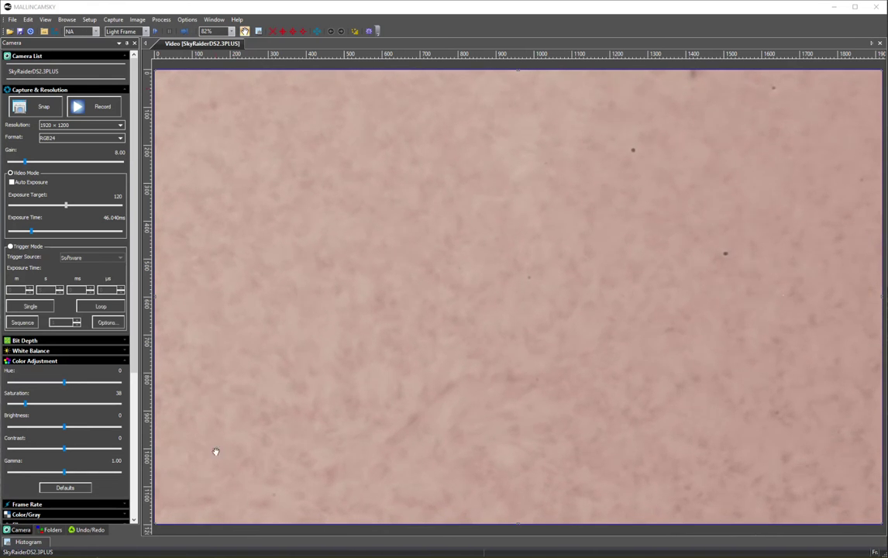
- Set the exposure time to 45 ms
{"action": "left_click", "coordinate": [113, 221]}
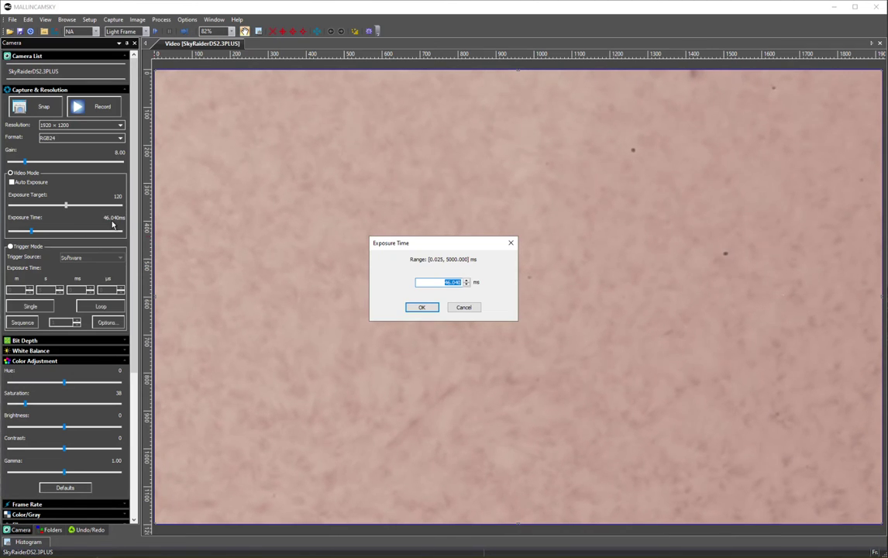
{"action": "type", "text": "45"}
{"action": "key", "text": "Return"}
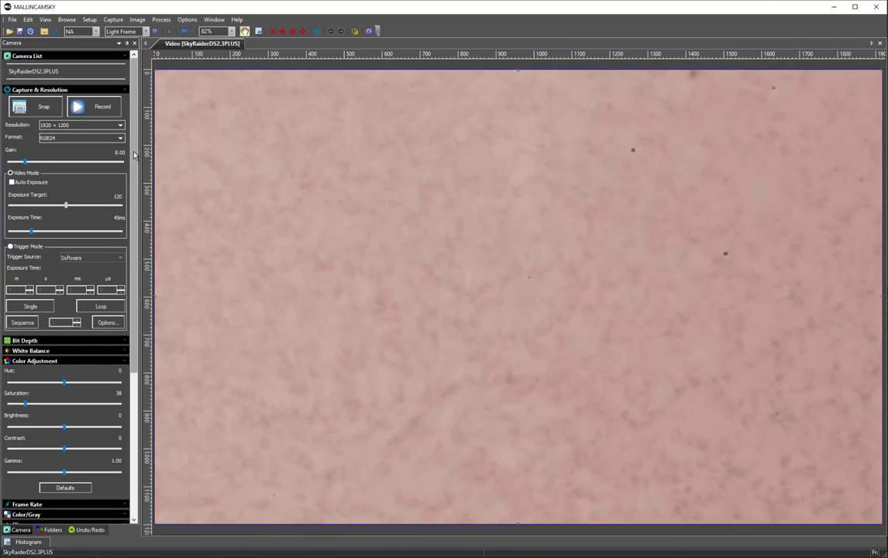
- Examine the Histogram and Digital Binning settings and collapse those sections along with ROI
{"action": "scroll", "coordinate": [133, 155], "scroll_direction": "down", "scroll_amount": 5}
{"action": "left_click", "coordinate": [17, 451]}
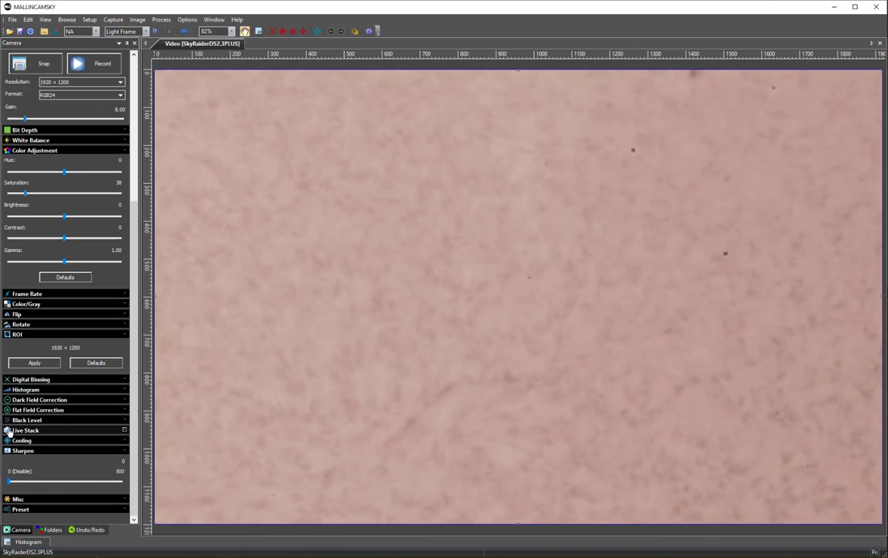
{"action": "left_click", "coordinate": [11, 390]}
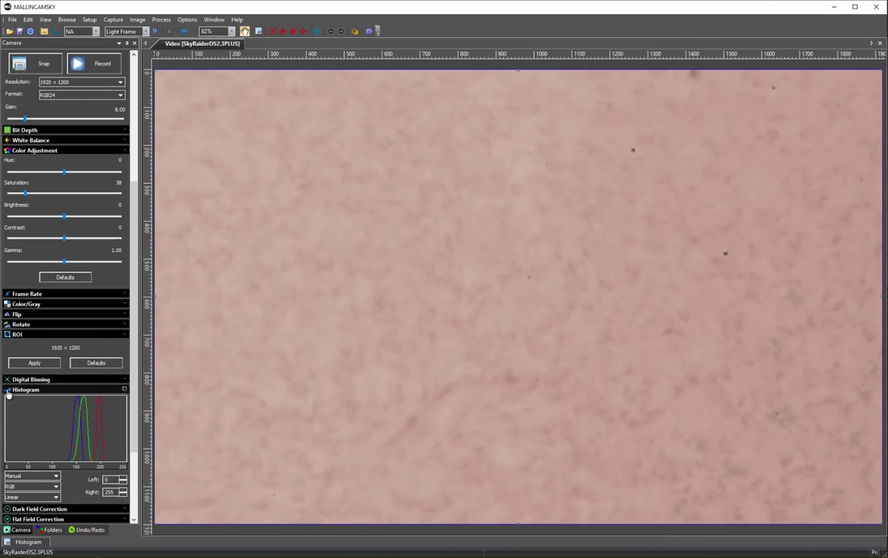
{"action": "left_click", "coordinate": [9, 389]}
{"action": "left_click", "coordinate": [8, 383]}
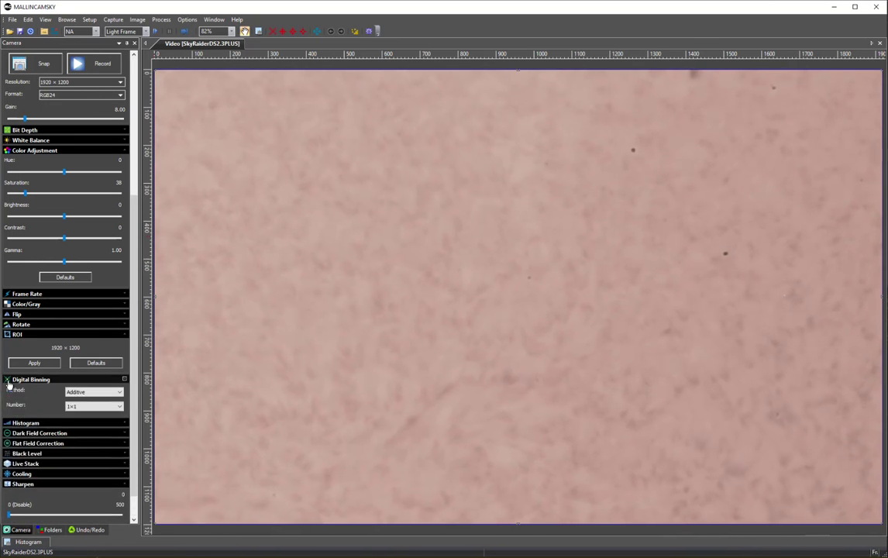
{"action": "left_click", "coordinate": [9, 381]}
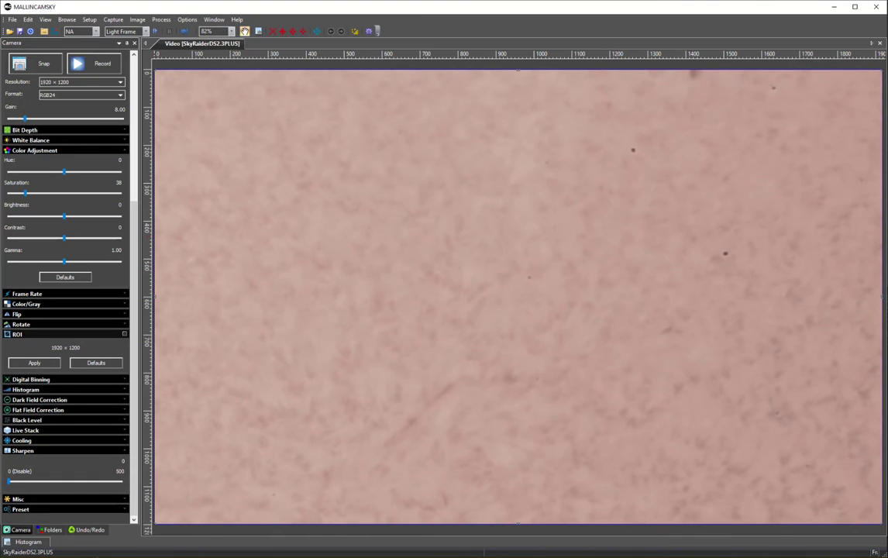
{"action": "left_click", "coordinate": [10, 304]}
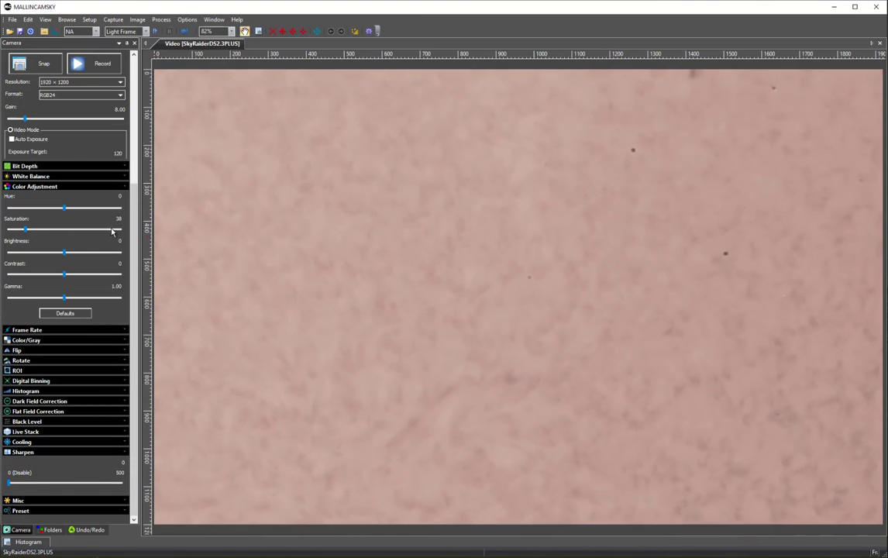
- Nudge the saturation up slightly and collapse the Color Adjustment section
{"action": "left_click", "coordinate": [25, 229]}
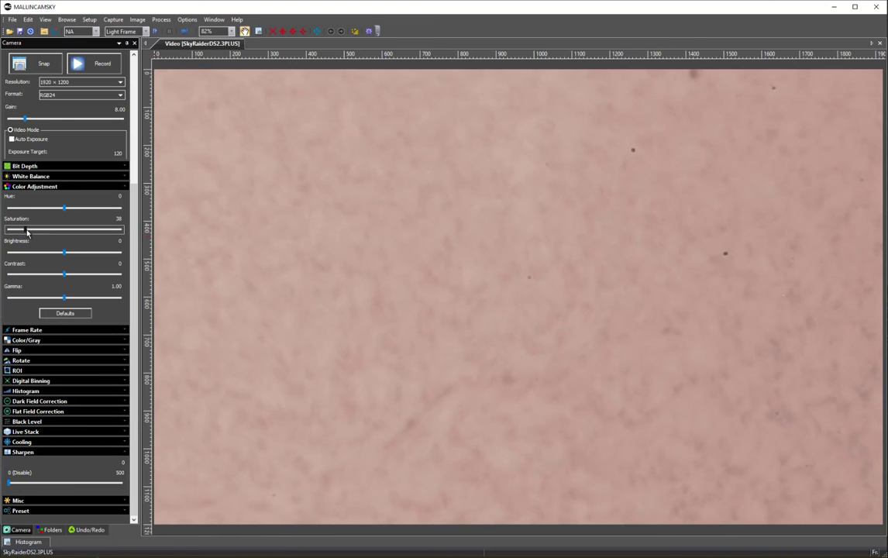
{"action": "key", "text": "Right"}
{"action": "key", "text": "Right"}
{"action": "left_click", "coordinate": [31, 186]}
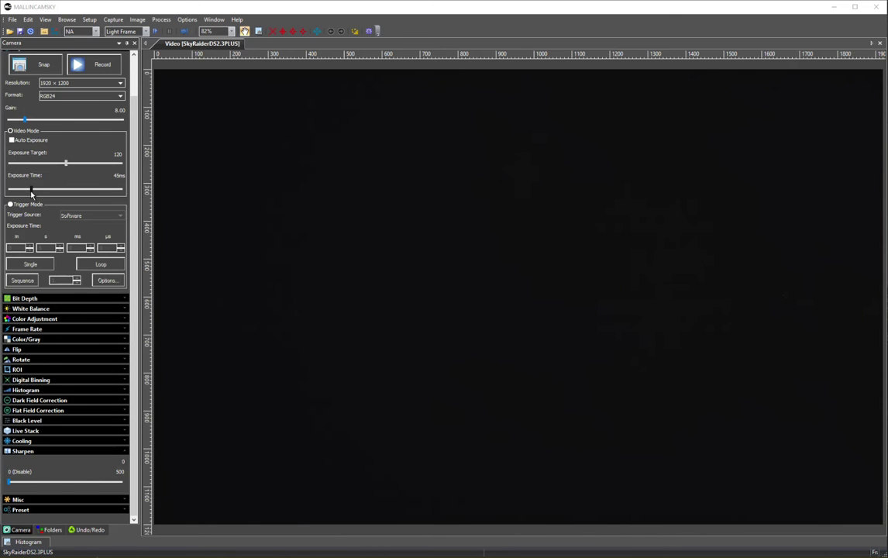
- Raise the exposure time to 946.584 ms, with the camera histogram expanded for reference
{"action": "left_click_drag", "start_coordinate": [32, 194], "coordinate": [71, 201]}
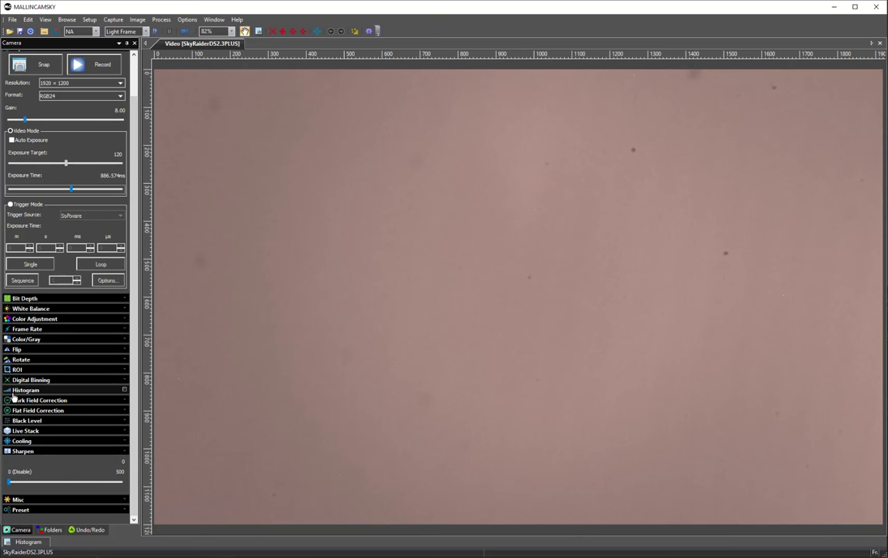
{"action": "left_click", "coordinate": [100, 390]}
{"action": "scroll", "coordinate": [133, 366], "scroll_direction": "down", "scroll_amount": 1}
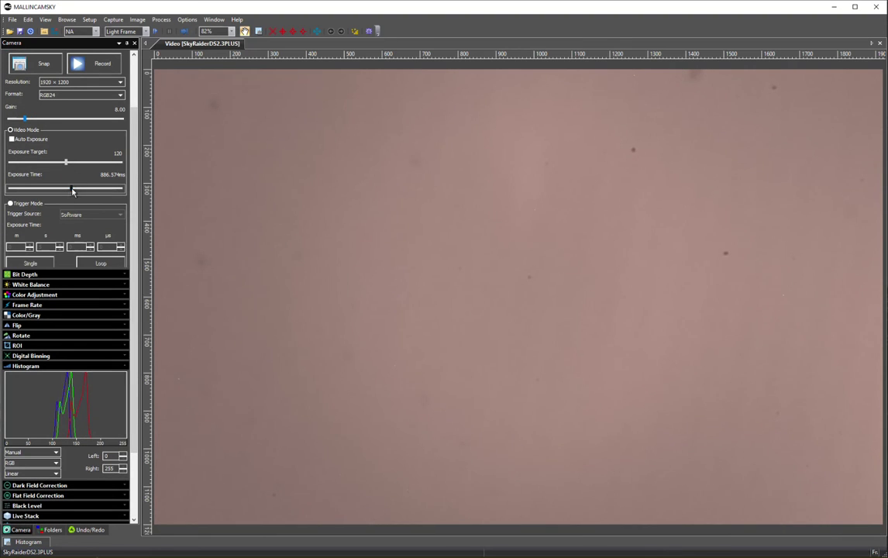
{"action": "left_click_drag", "start_coordinate": [72, 192], "coordinate": [73, 191]}
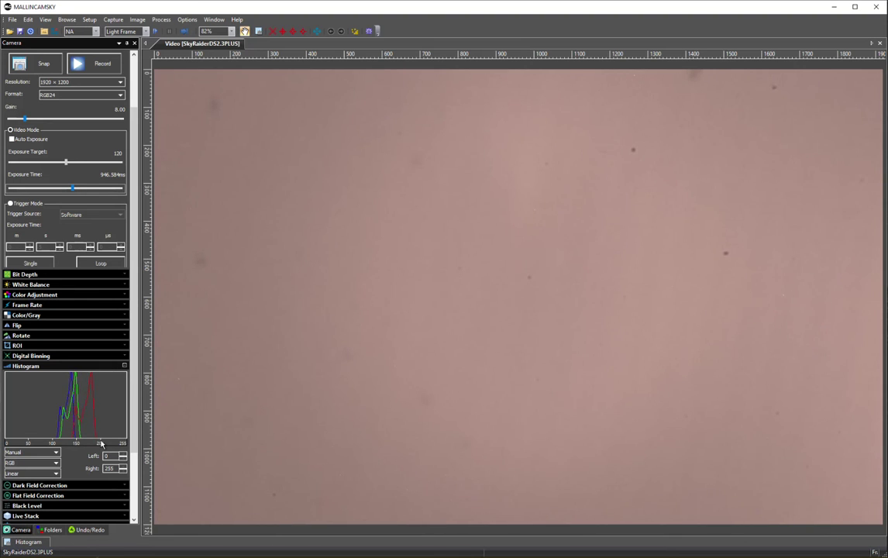
- White-balance the live view and capture a flat field correction with a quantity of 25
{"action": "left_click", "coordinate": [7, 287]}
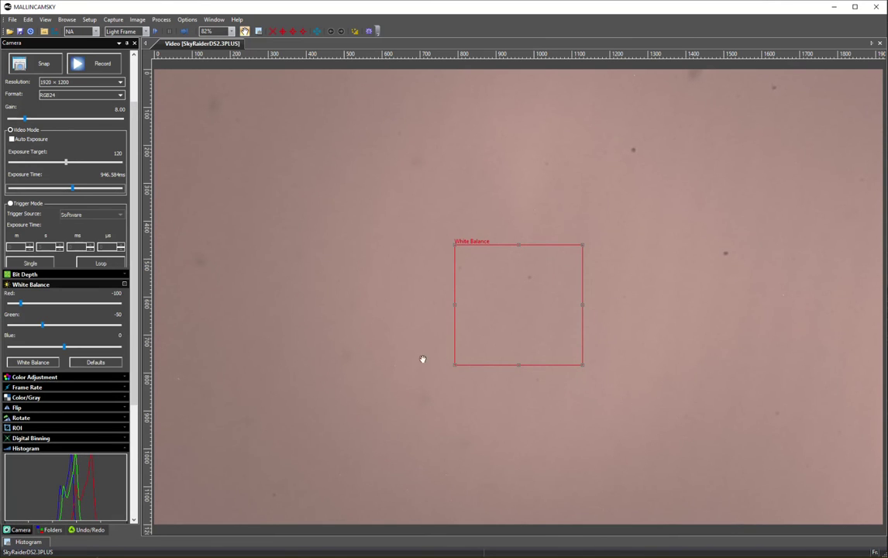
{"action": "left_click", "coordinate": [30, 363]}
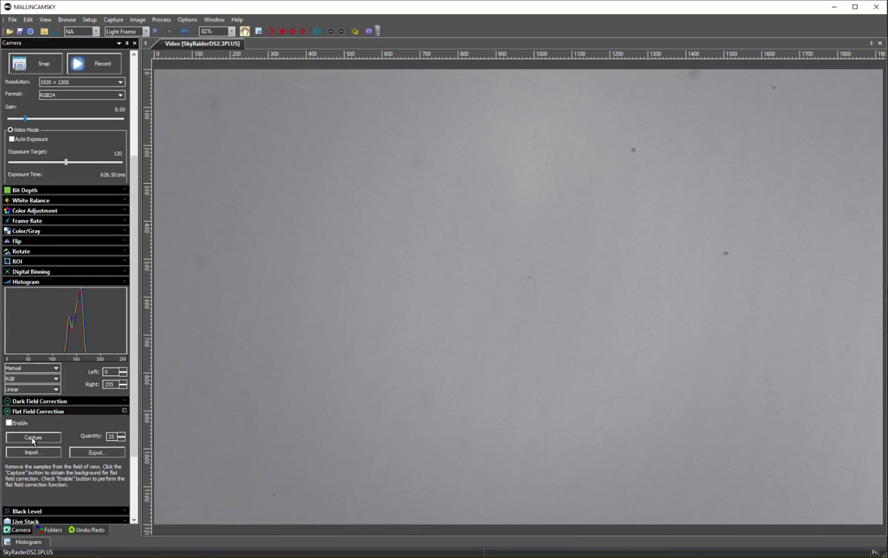
{"action": "left_click", "coordinate": [33, 438]}
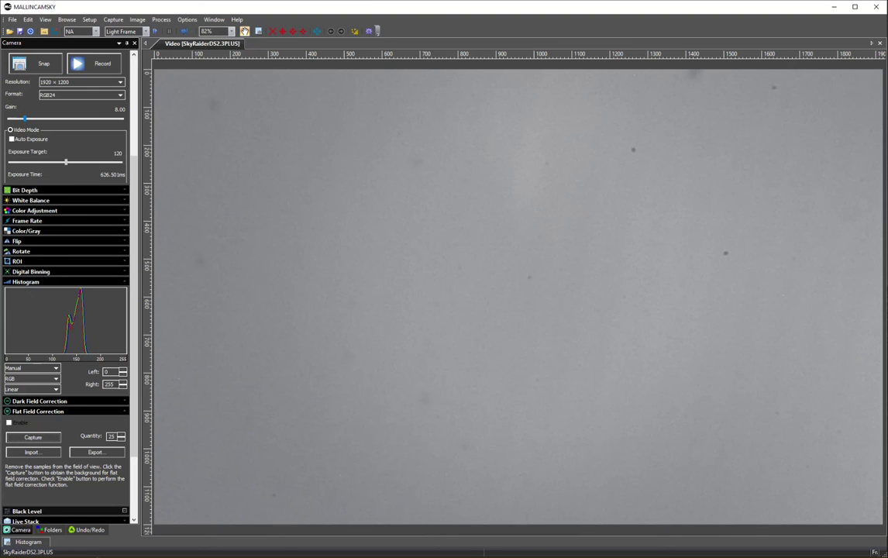
- Export the captured flat field to the Desktop as "Flat Cap 09 09 21" in FFC format
{"action": "left_click", "coordinate": [95, 452]}
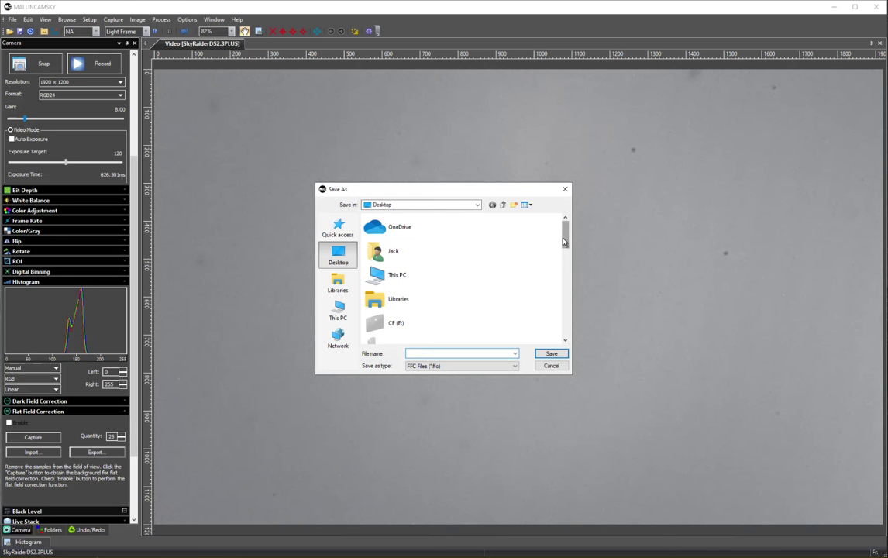
{"action": "left_click_drag", "start_coordinate": [565, 242], "coordinate": [564, 297]}
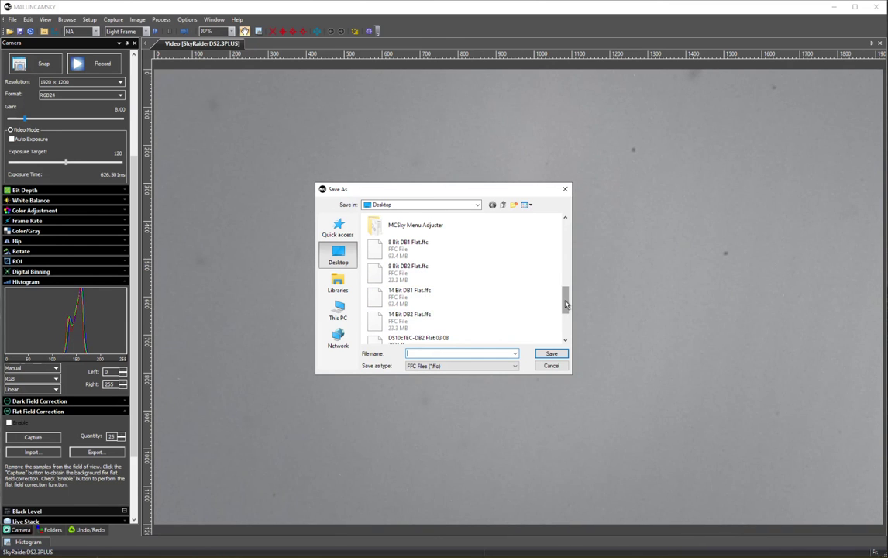
{"action": "scroll", "coordinate": [500, 325], "scroll_direction": "down", "scroll_amount": 1}
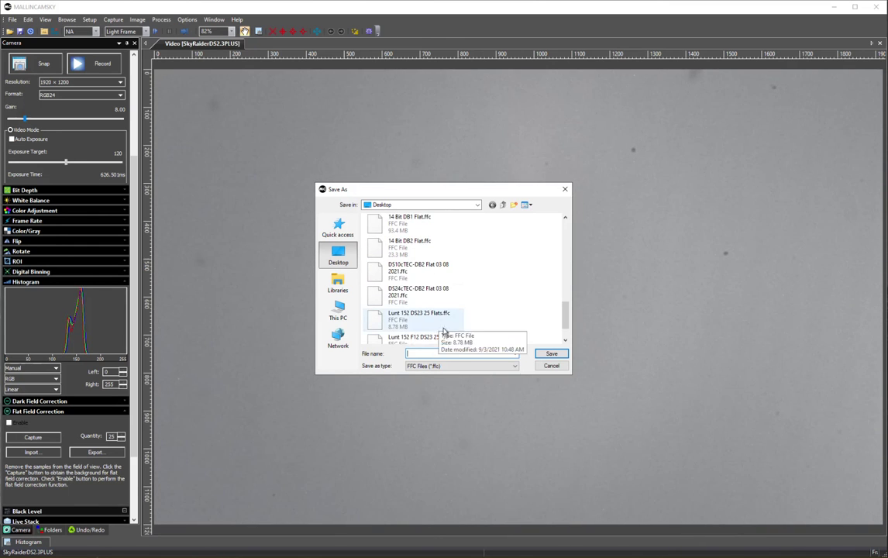
{"action": "scroll", "coordinate": [454, 333], "scroll_direction": "down", "scroll_amount": 1}
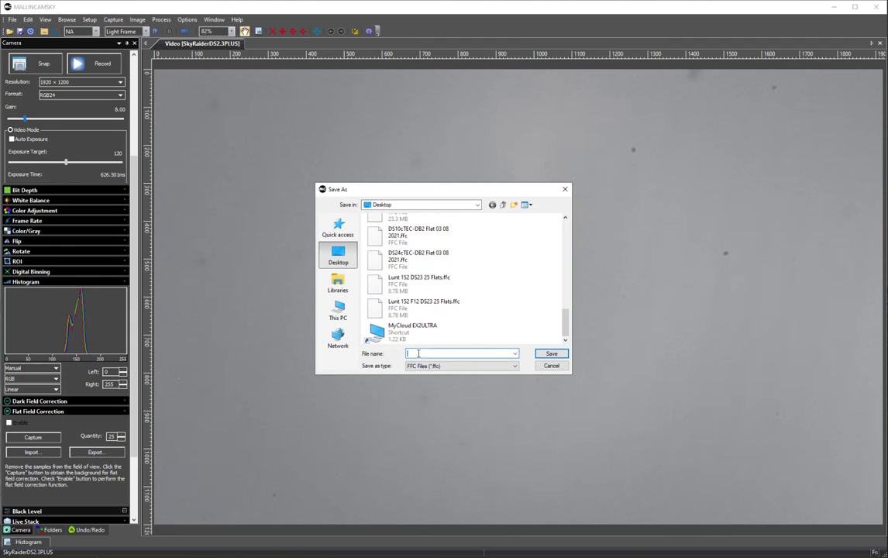
{"action": "type", "text": "Flat "}
{"action": "type", "text": "Cap"}
{"action": "type", "text": "09m0"}
{"action": "type", "text": " 09 09 21"}
{"action": "left_click", "coordinate": [551, 354]}
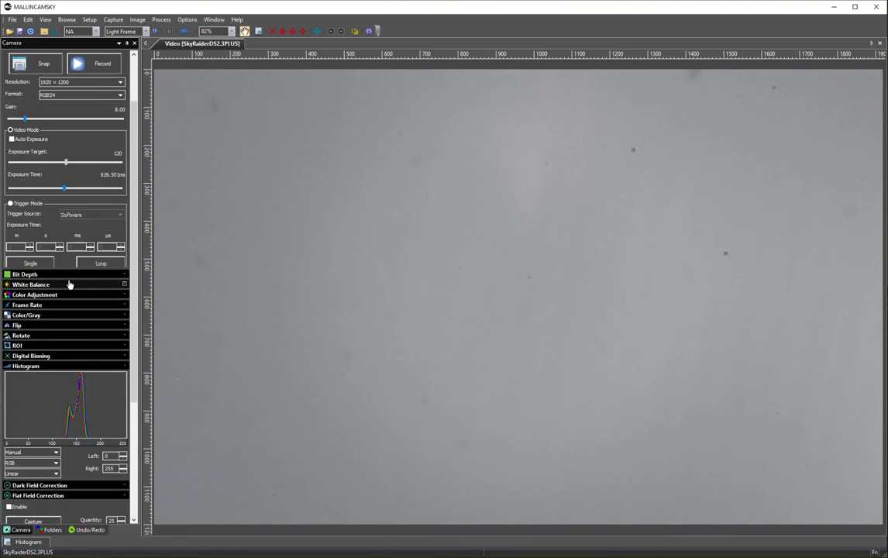
- Start importing a saved flat field file and browse the FFC files on the Desktop
{"action": "left_click", "coordinate": [10, 277]}
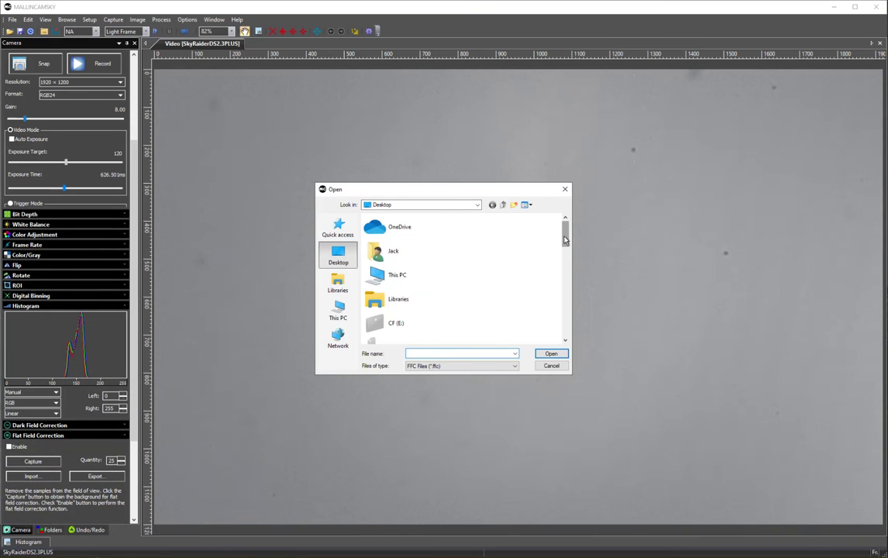
{"action": "scroll", "coordinate": [561, 245], "scroll_direction": "down", "scroll_amount": 5}
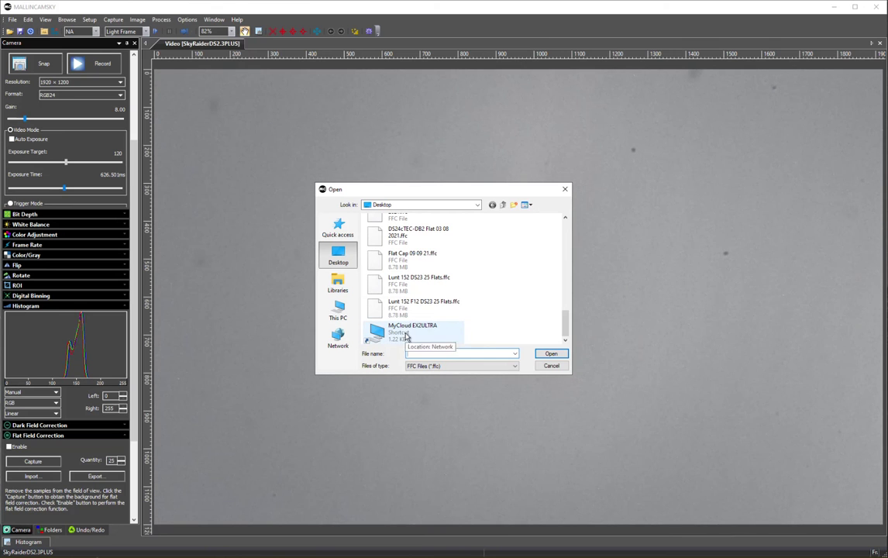